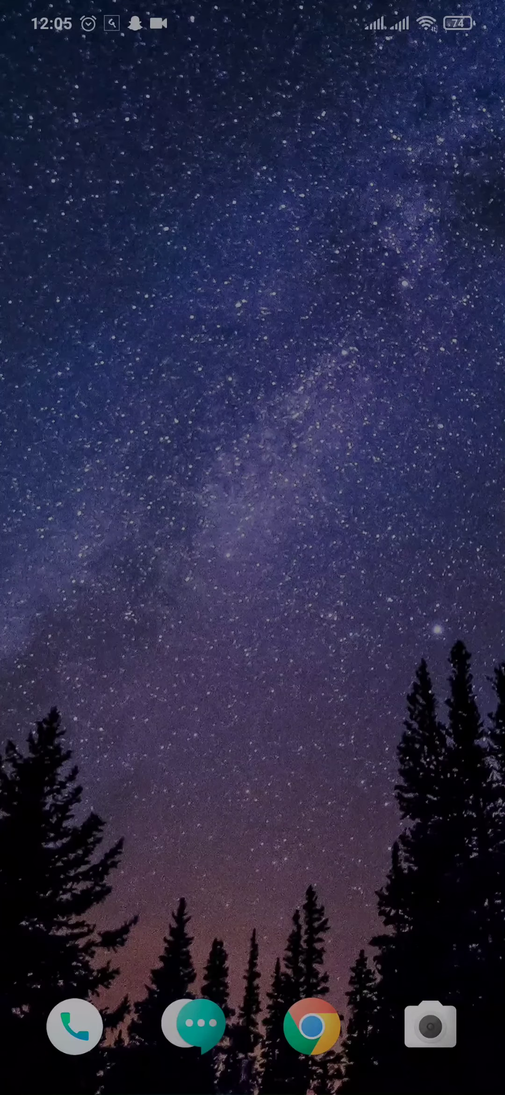
Step: Swipe up from the home screen to reveal the installed apps and reach Proton VPN
left_click_drag(253, 855, 253, 342)
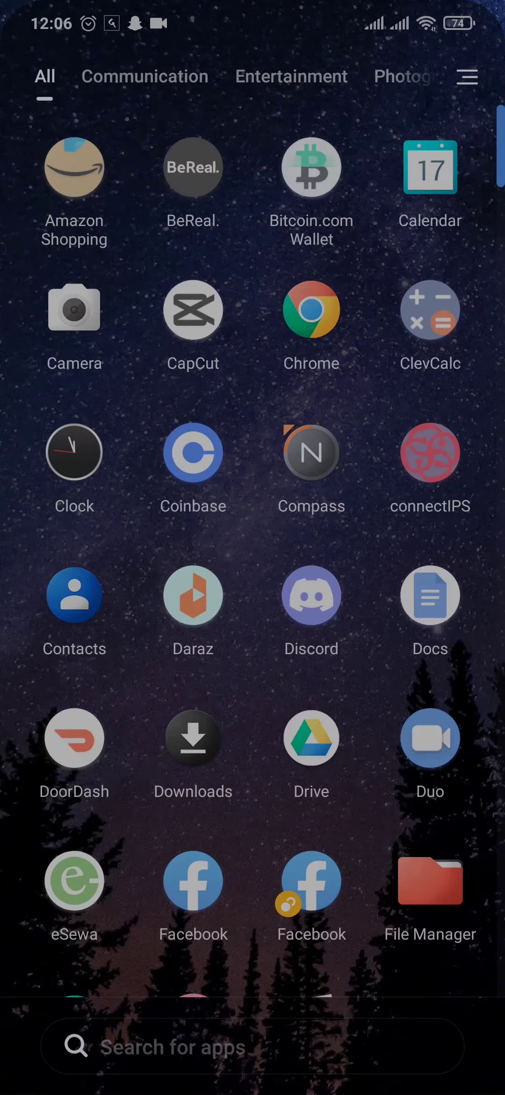
scroll(253, 547, "down", 10)
scroll(253, 547, "up", 1)
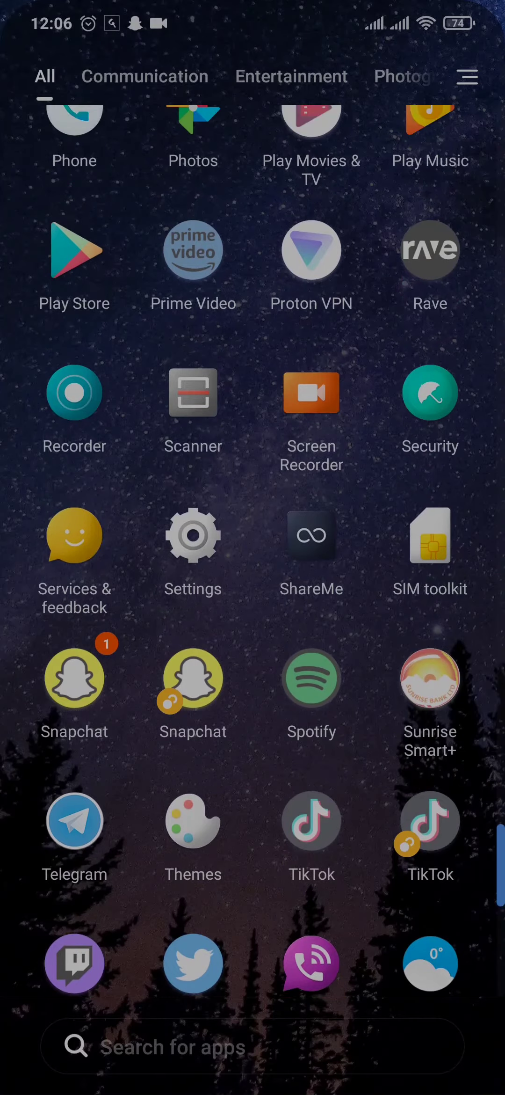
scroll(253, 547, "up", 2)
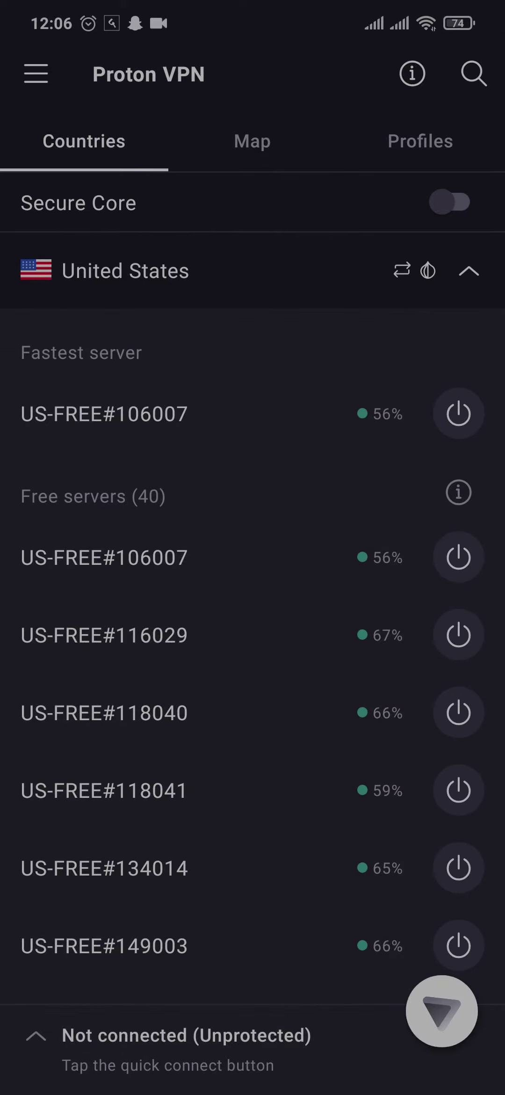
scroll(253, 684, "up", 3)
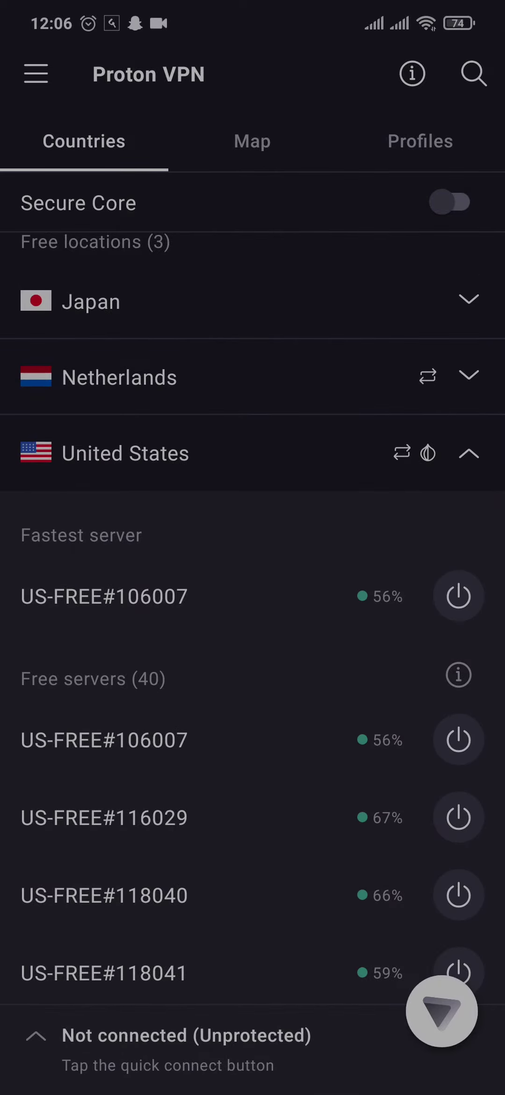
scroll(253, 599, "up", 1)
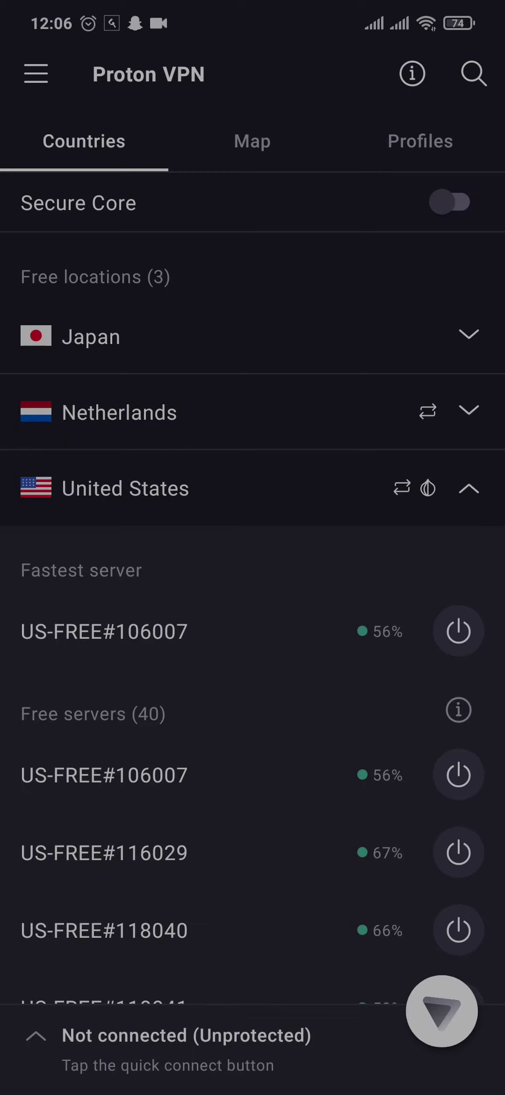
Step: Quick-connect Proton VPN to the fastest free United States server
left_click(442, 1012)
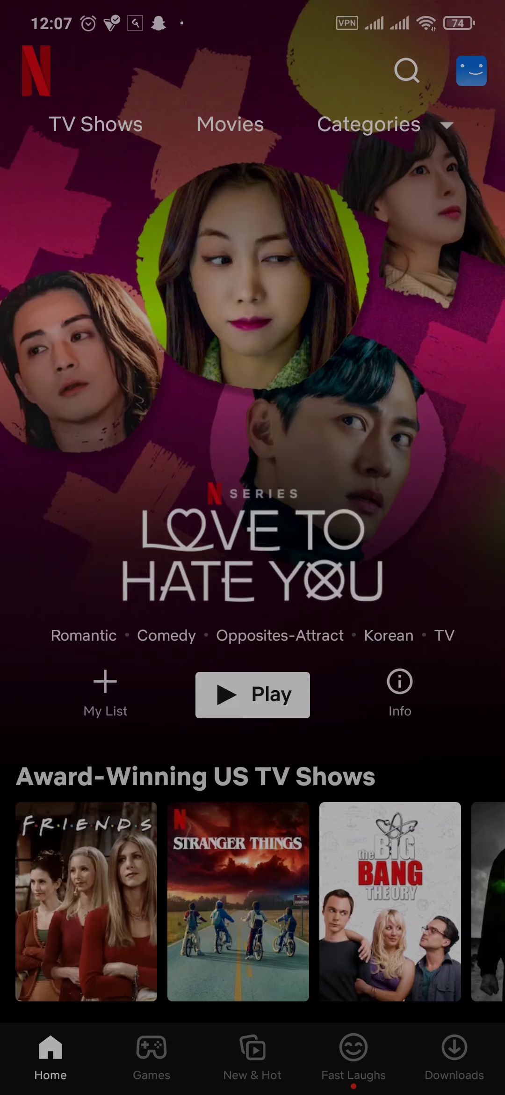
Step: Leave Netflix's US home catalogue and return to the phone's home screen
key("Home")
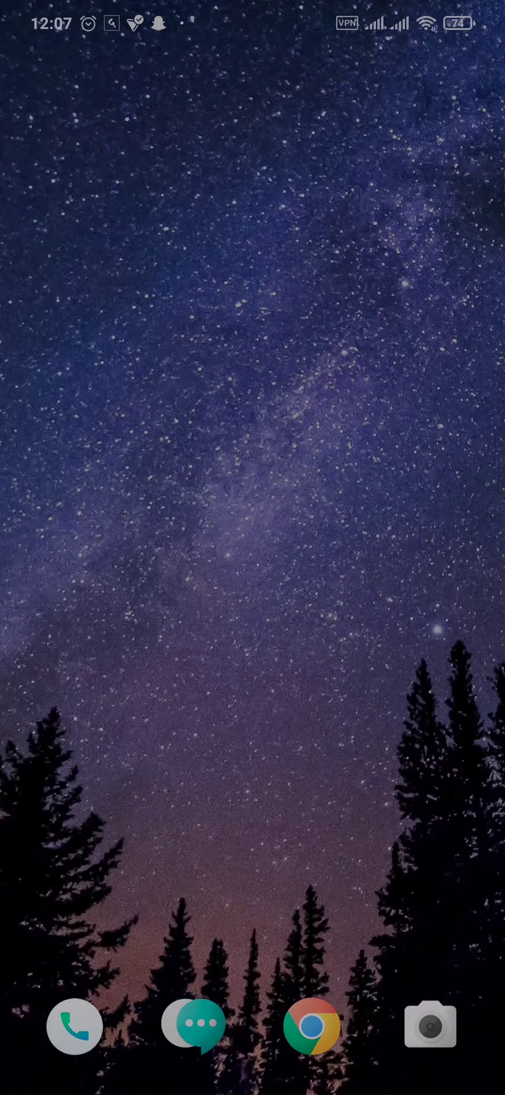
Step: Swipe up on the home screen to reopen the app drawer, VPN still connected
left_click_drag(356, 769, 356, 342)
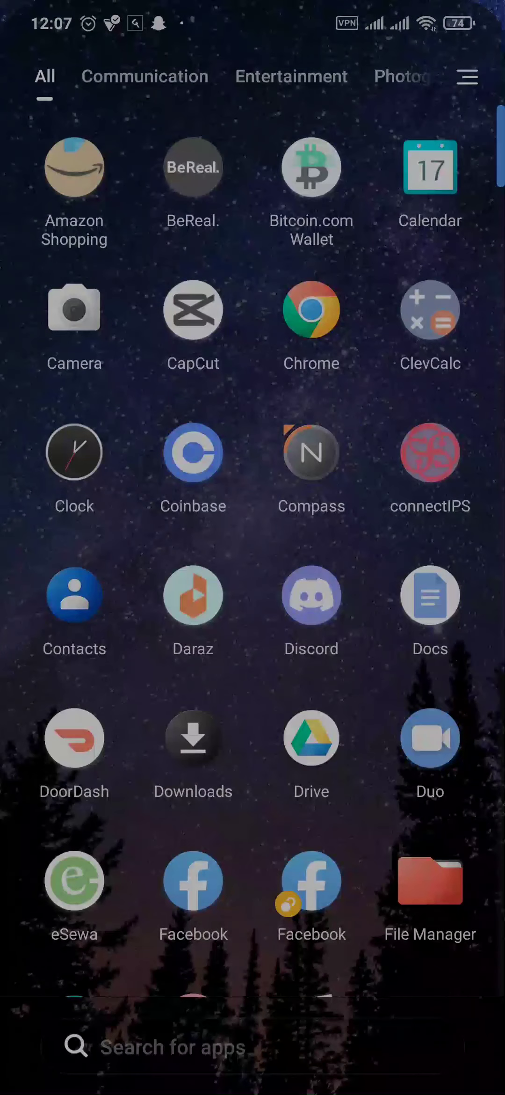